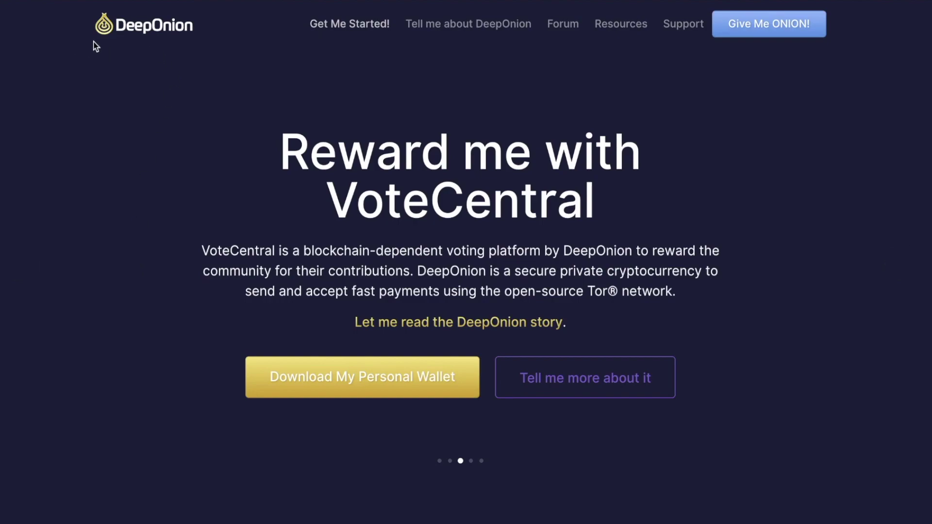
Scroll the DeepOnion home page down to the ONION exchanges (Kucoin, CoinDeal) and Swap Services
{"action": "scroll", "coordinate": [87, 210], "scroll_direction": "down", "scroll_amount": 5}
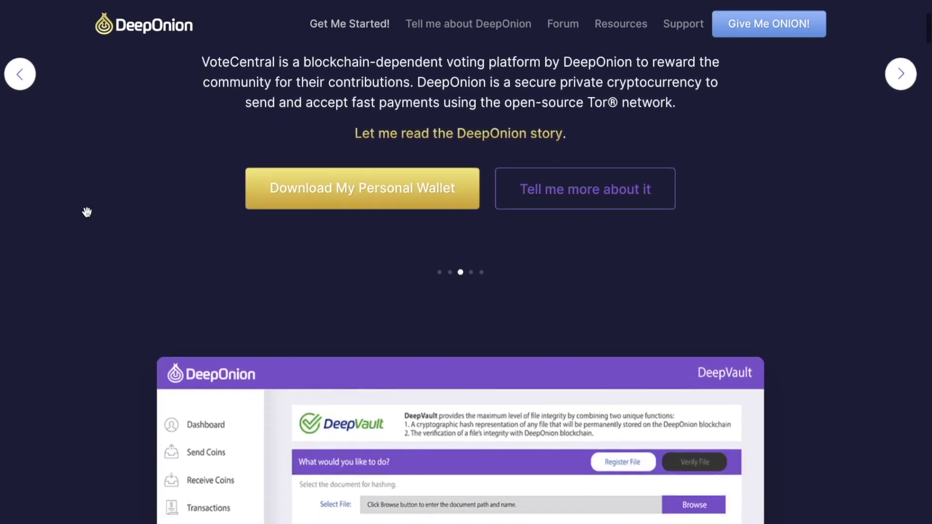
{"action": "scroll", "coordinate": [87, 212], "scroll_direction": "down", "scroll_amount": 10}
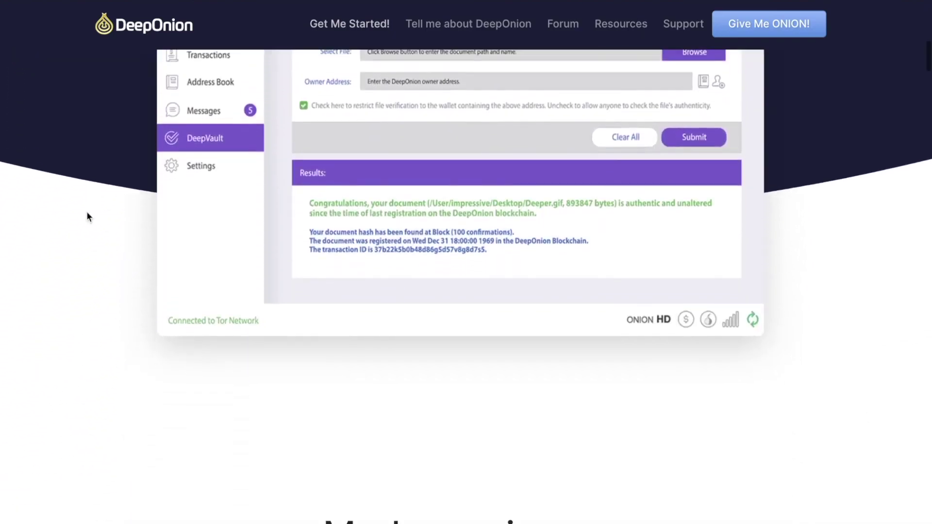
{"action": "scroll", "coordinate": [87, 216], "scroll_direction": "down", "scroll_amount": 12}
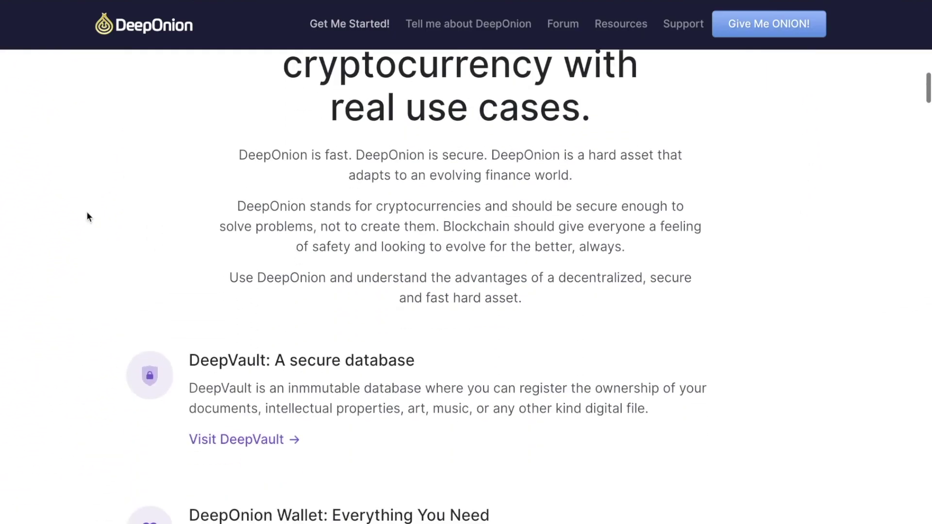
{"action": "scroll", "coordinate": [87, 216], "scroll_direction": "down", "scroll_amount": 13}
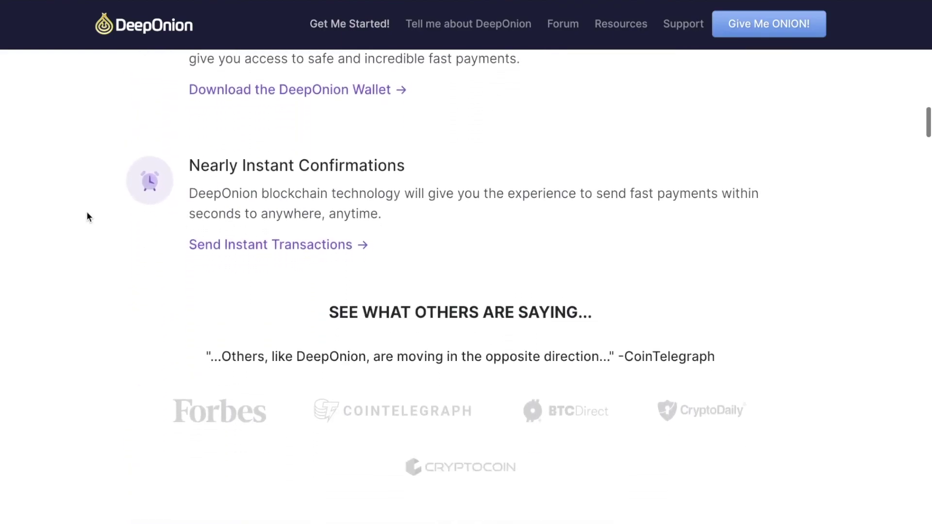
{"action": "scroll", "coordinate": [87, 216], "scroll_direction": "down", "scroll_amount": 13}
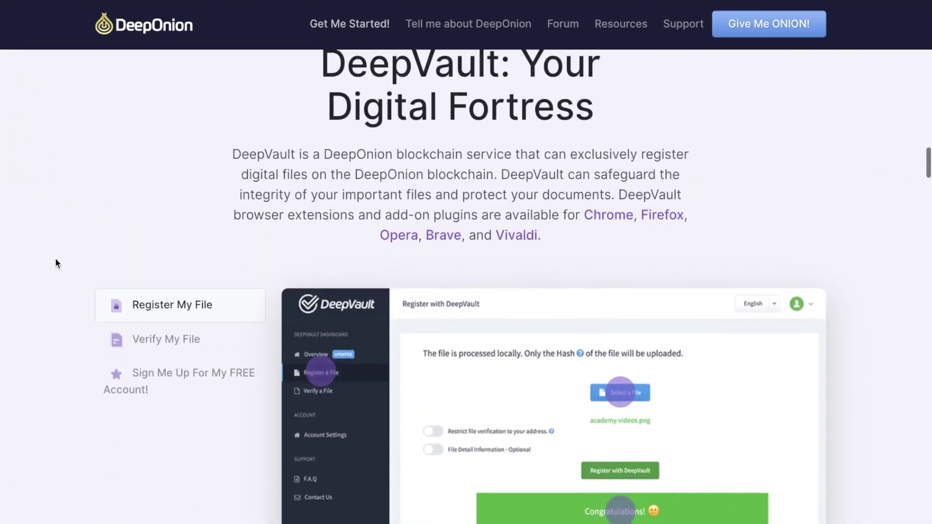
{"action": "scroll", "coordinate": [55, 262], "scroll_direction": "down", "scroll_amount": 13}
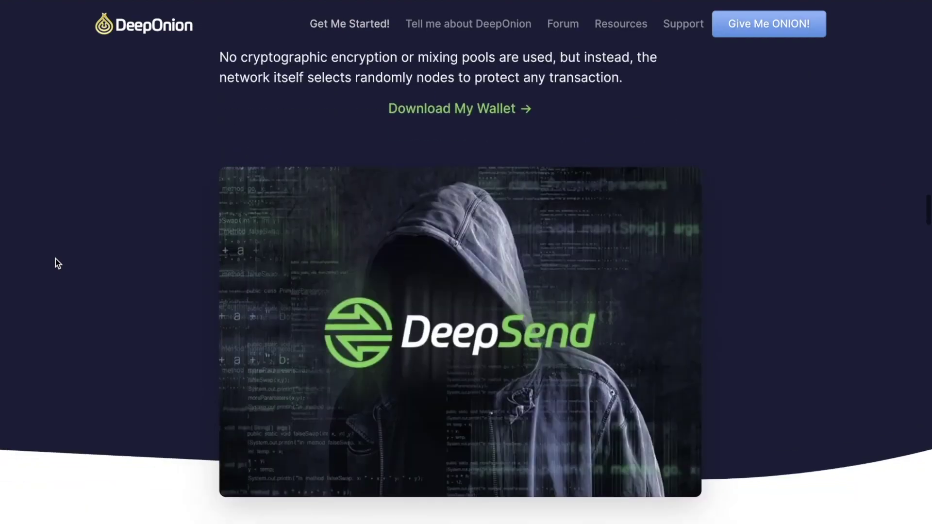
{"action": "scroll", "coordinate": [55, 262], "scroll_direction": "down", "scroll_amount": 12}
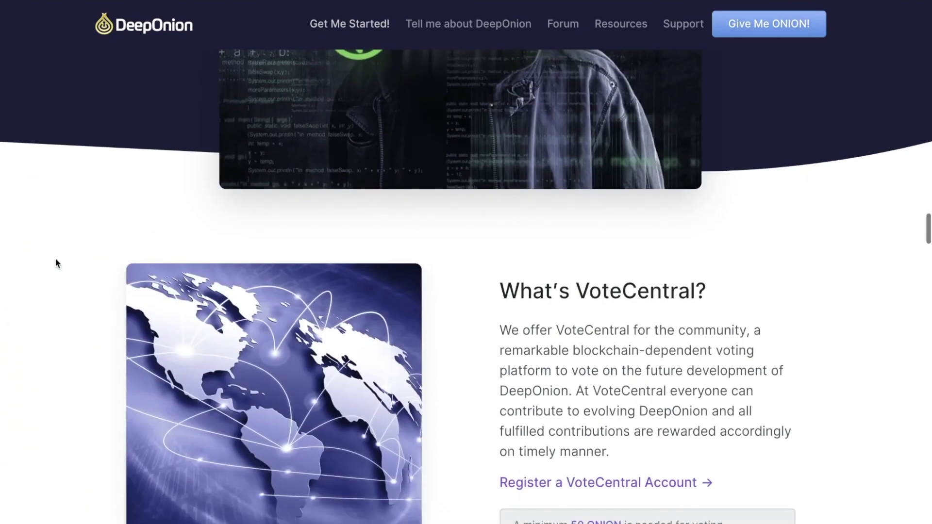
{"action": "scroll", "coordinate": [56, 263], "scroll_direction": "down", "scroll_amount": 20}
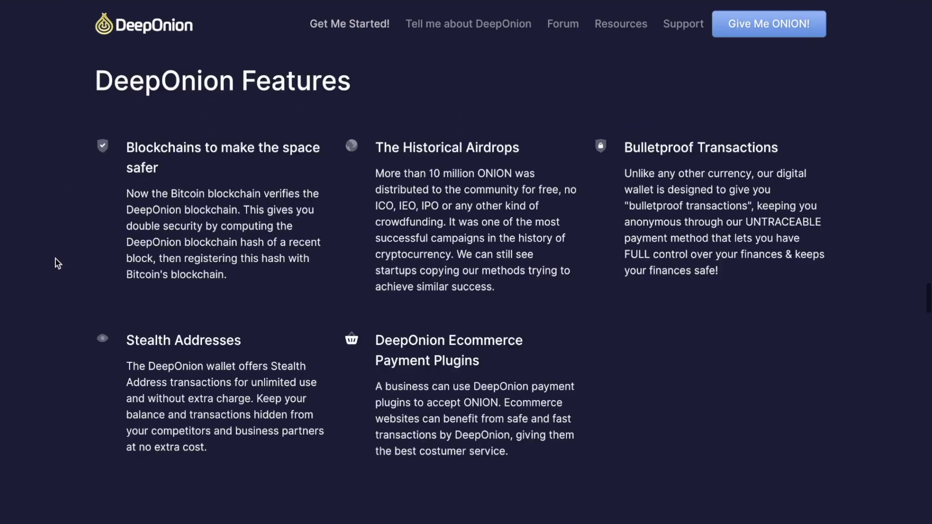
{"action": "scroll", "coordinate": [56, 259], "scroll_direction": "down", "scroll_amount": 17}
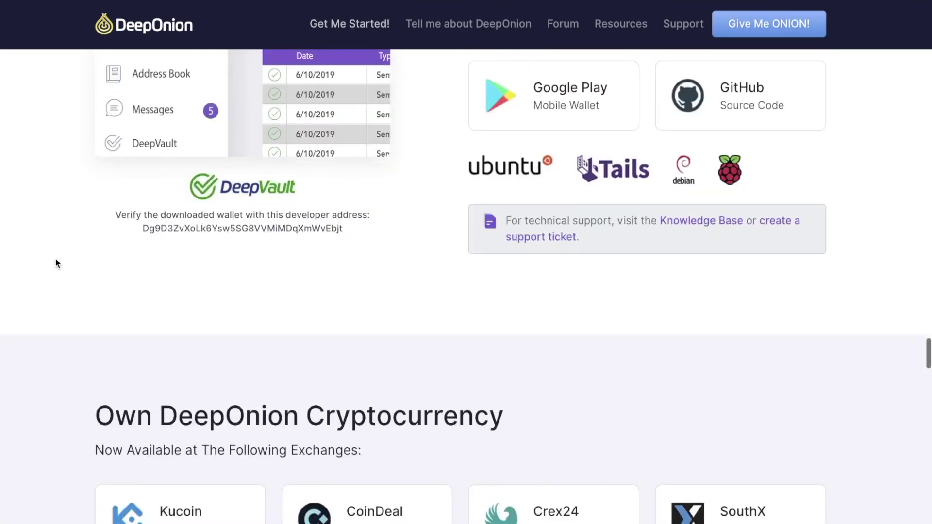
{"action": "scroll", "coordinate": [56, 261], "scroll_direction": "down", "scroll_amount": 4}
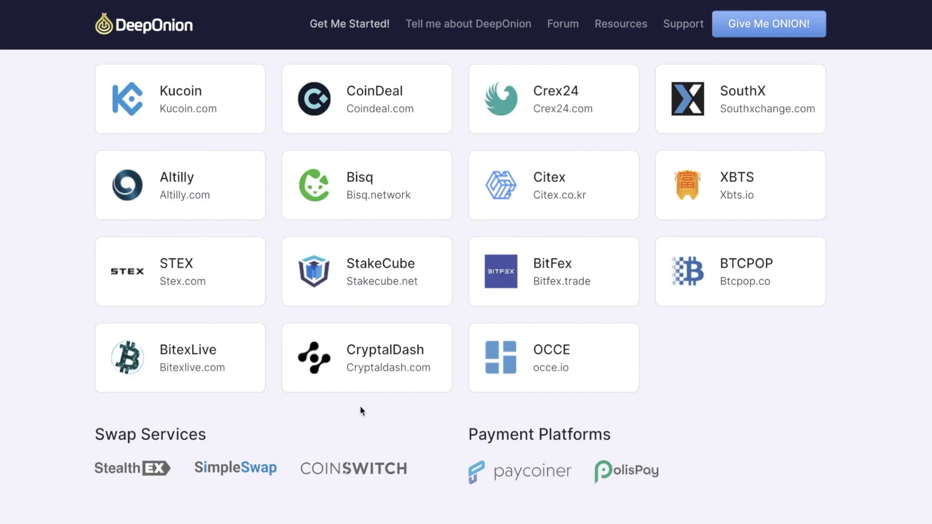
Open SimpleSwap from Swap Services and pick BTC - Bitcoin as the You send currency
{"action": "left_click", "coordinate": [242, 481]}
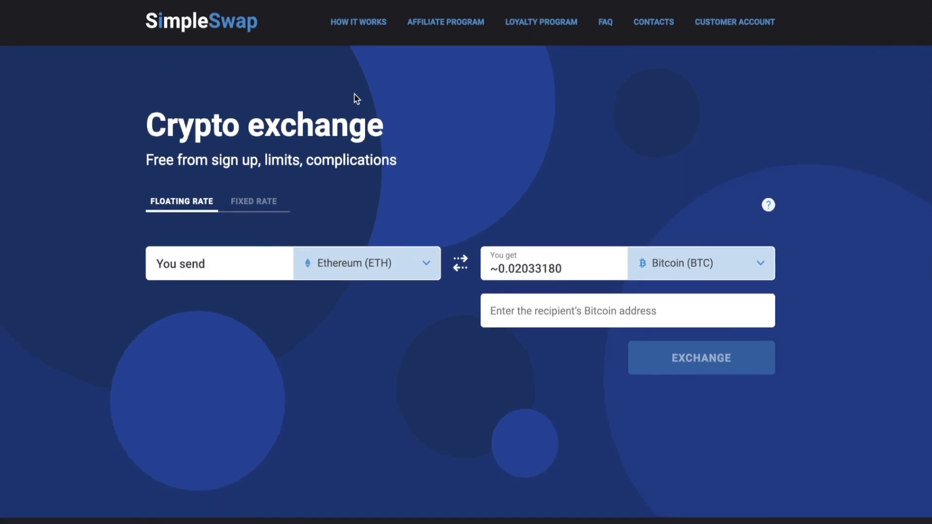
{"action": "left_click", "coordinate": [324, 261]}
{"action": "scroll", "coordinate": [272, 345], "scroll_direction": "down", "scroll_amount": 2}
{"action": "scroll", "coordinate": [249, 344], "scroll_direction": "down", "scroll_amount": 4}
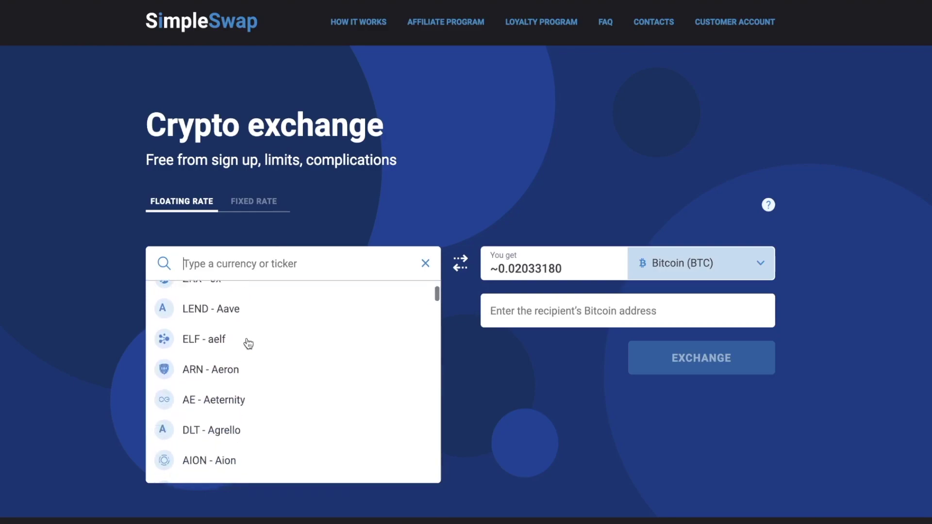
{"action": "scroll", "coordinate": [248, 344], "scroll_direction": "up", "scroll_amount": 2}
{"action": "type", "text": "btc"}
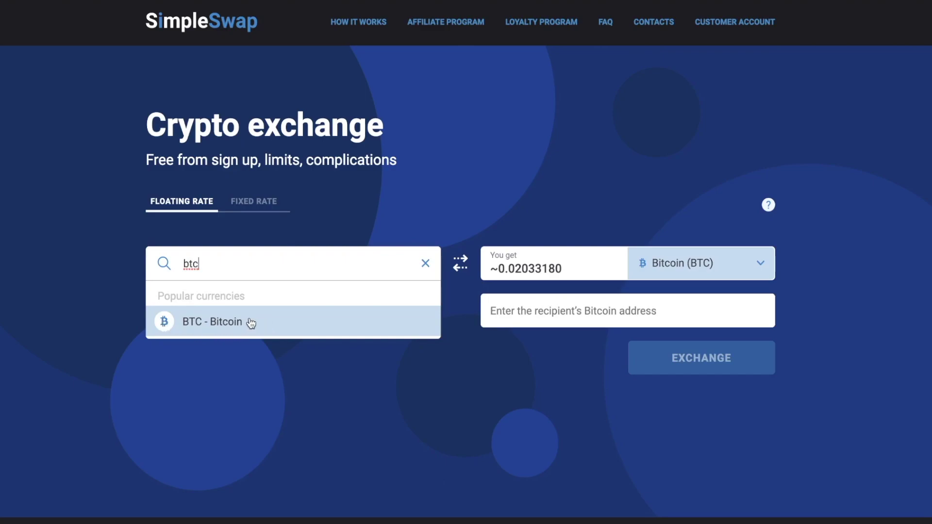
{"action": "left_click", "coordinate": [240, 322]}
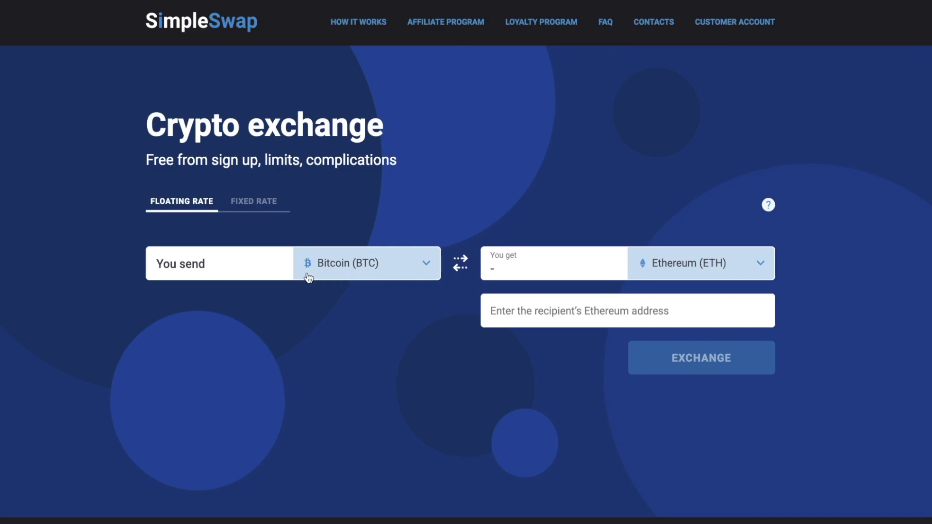
Enter 1 as the send amount and choose ONION - DeepOnion as the You get currency
{"action": "left_click", "coordinate": [223, 265]}
{"action": "type", "text": "1"}
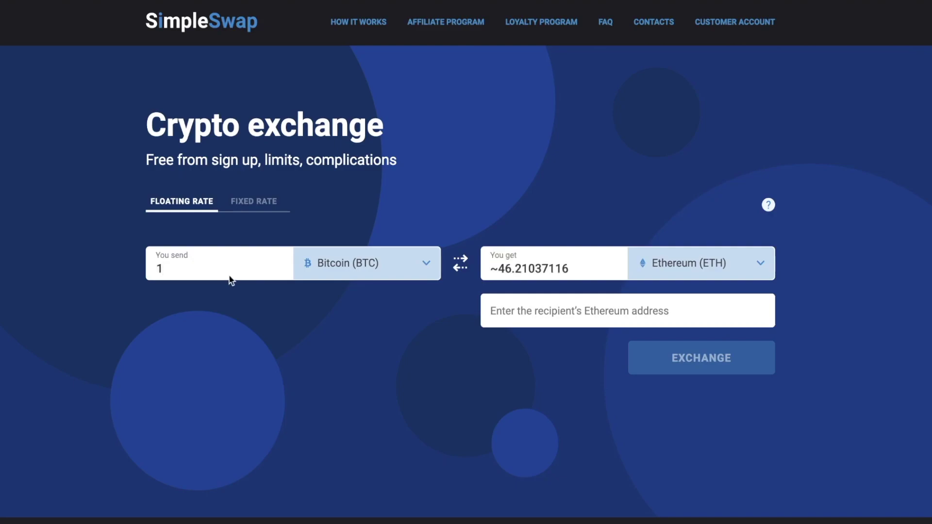
{"action": "left_click", "coordinate": [668, 269]}
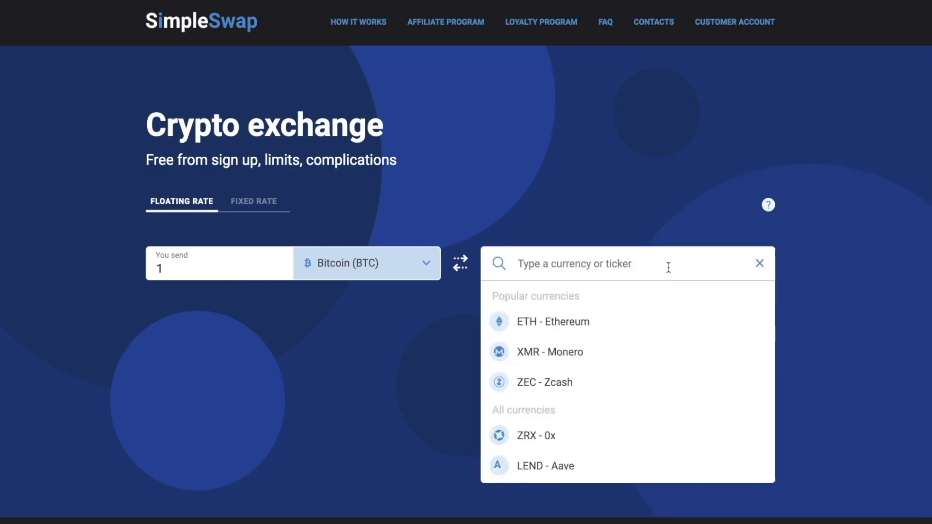
{"action": "type", "text": "oni"}
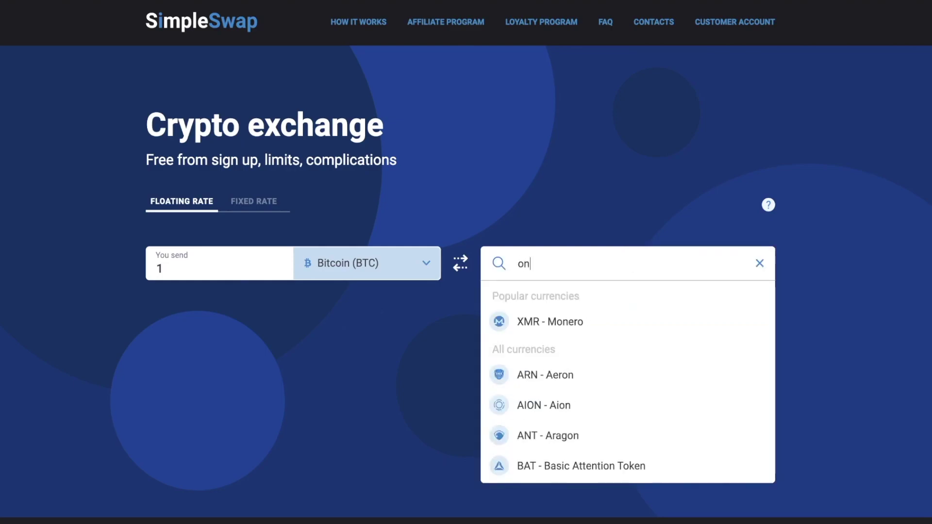
{"action": "left_click", "coordinate": [612, 322]}
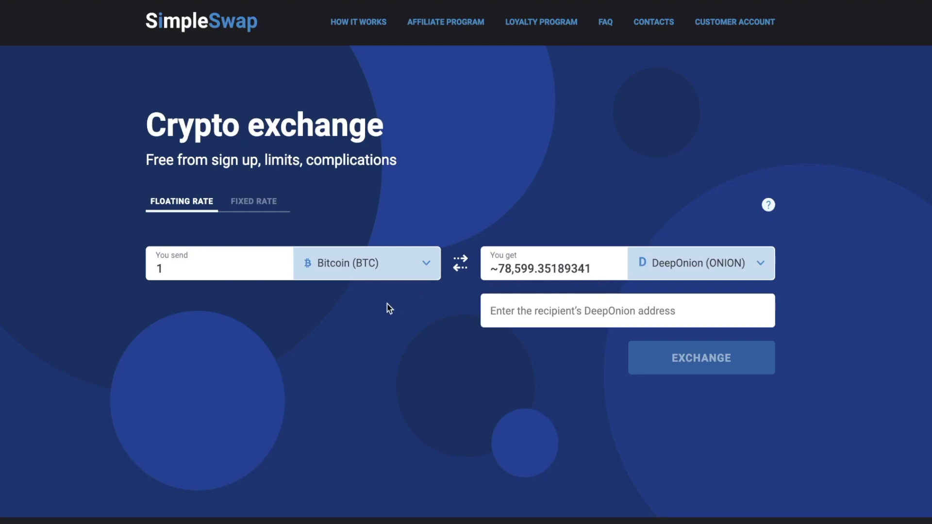
{"action": "left_click", "coordinate": [263, 272]}
Reset the You send amount to 1 BTC
{"action": "key", "text": "BackSpace"}
{"action": "type", "text": "0"}
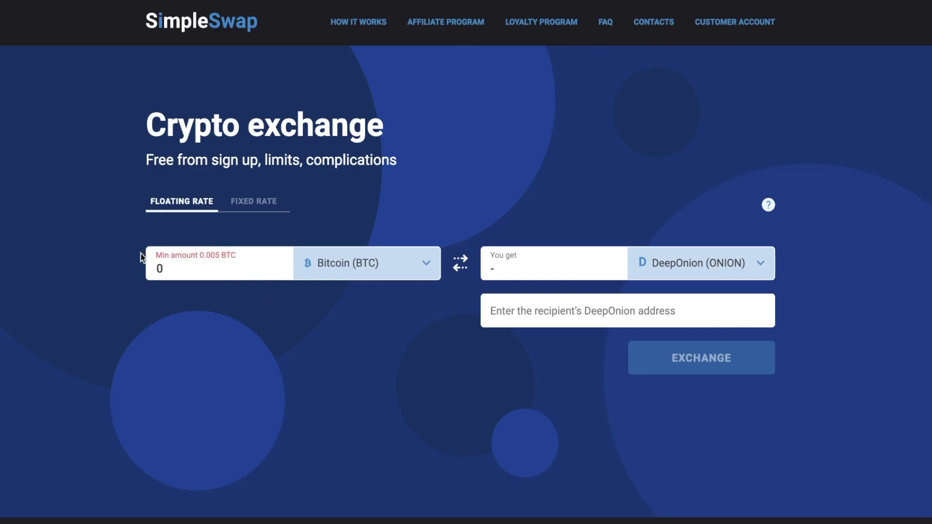
{"action": "left_click", "coordinate": [234, 266]}
{"action": "key", "text": "BackSpace"}
{"action": "type", "text": "1"}
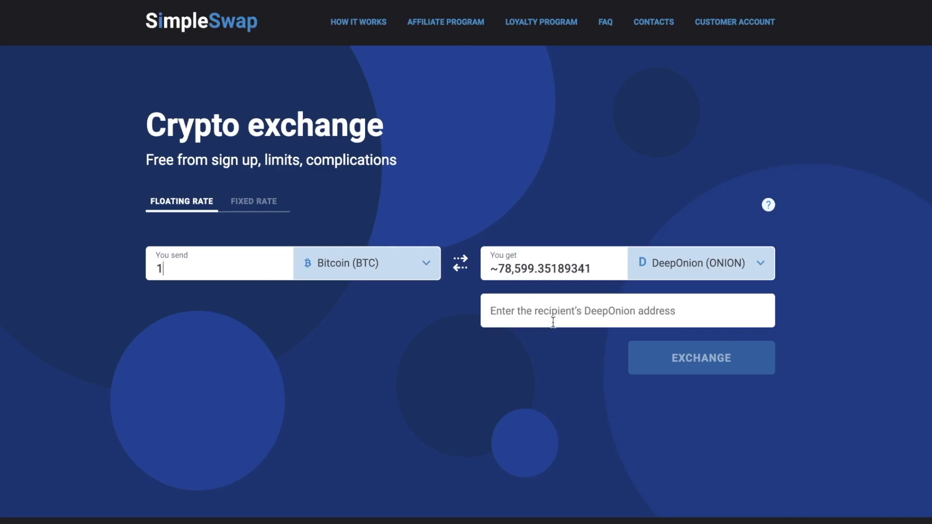
Paste the recipient's DeepOnion wallet address into the recipient address field
{"action": "left_click", "coordinate": [545, 318]}
{"action": "type", "text": "DkDsY1gceRU5onUcQNG6KFed33eUWeoHpW"}
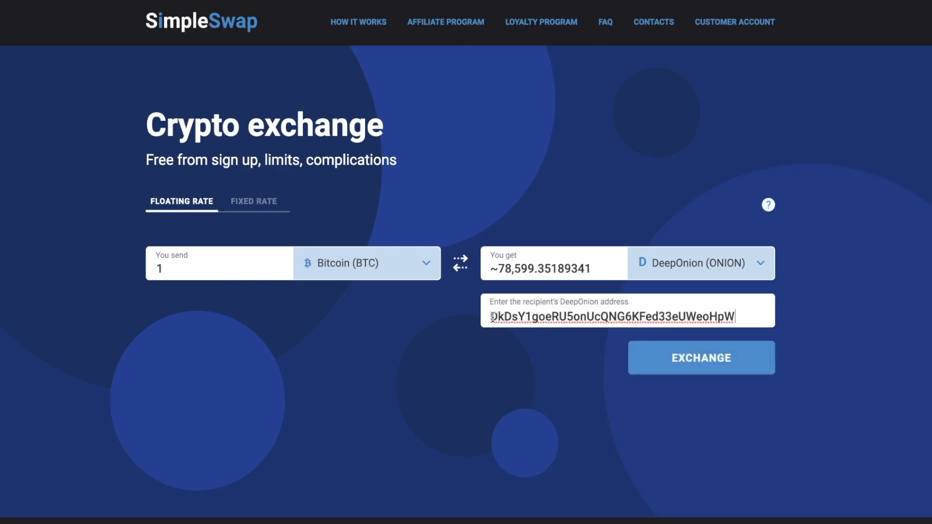
{"action": "left_click_drag", "start_coordinate": [489, 318], "coordinate": [730, 313]}
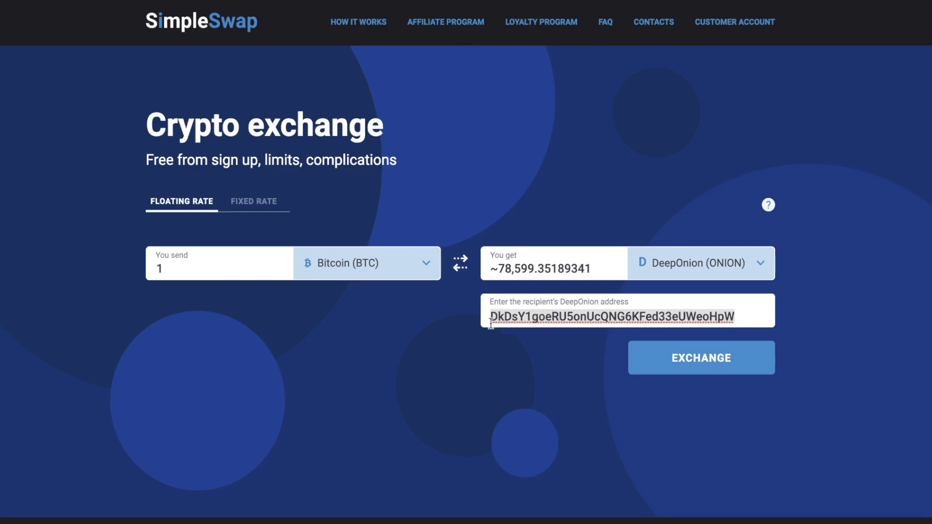
{"action": "left_click", "coordinate": [758, 321]}
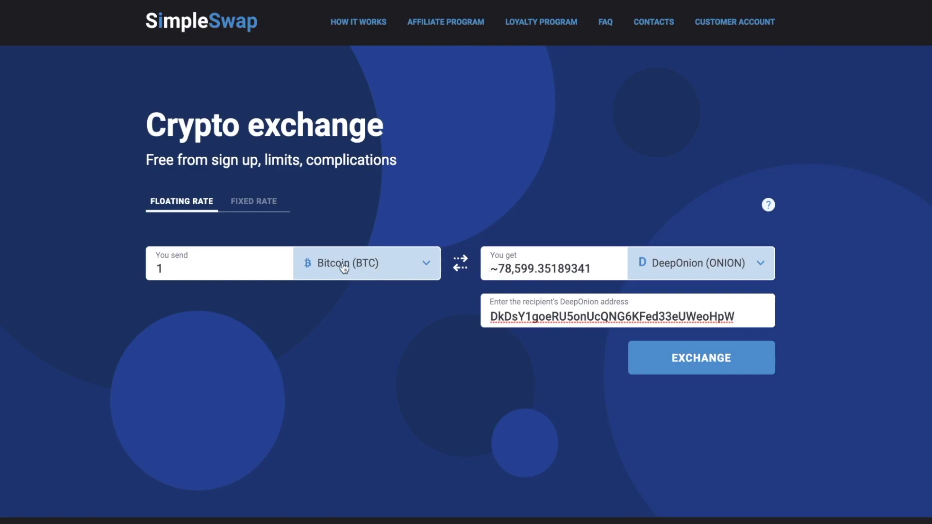
Press EXCHANGE to submit 1 BTC for about 78318.77 ONION and get deposit details
{"action": "left_click", "coordinate": [665, 368]}
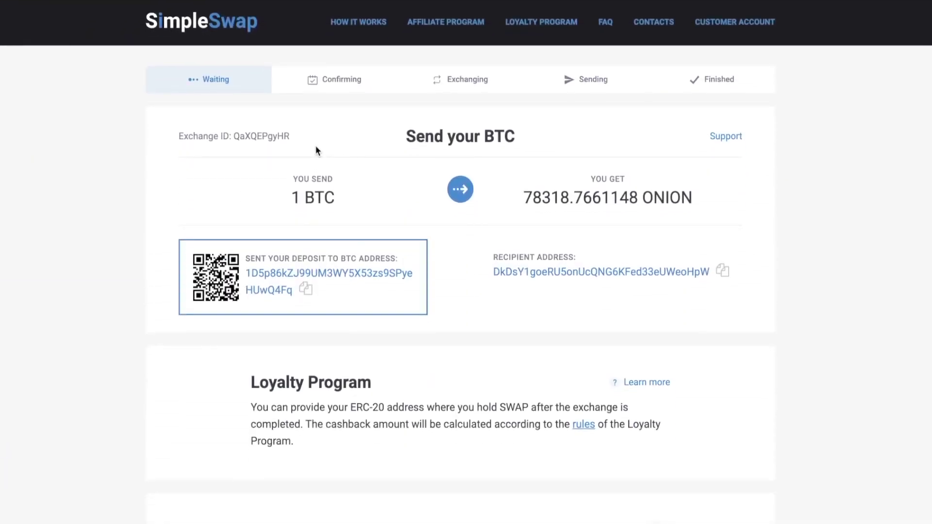